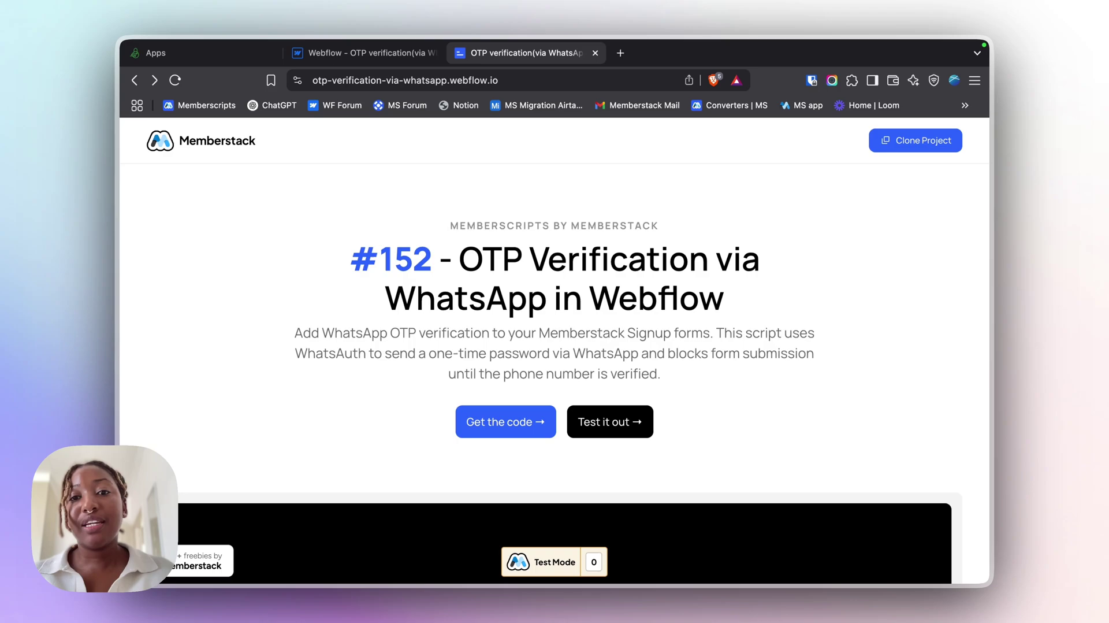
# - Follow the 'Test it out' button to the /sign-up demo page with the Create new account form
pyautogui.scroll(-3, 631, 168)
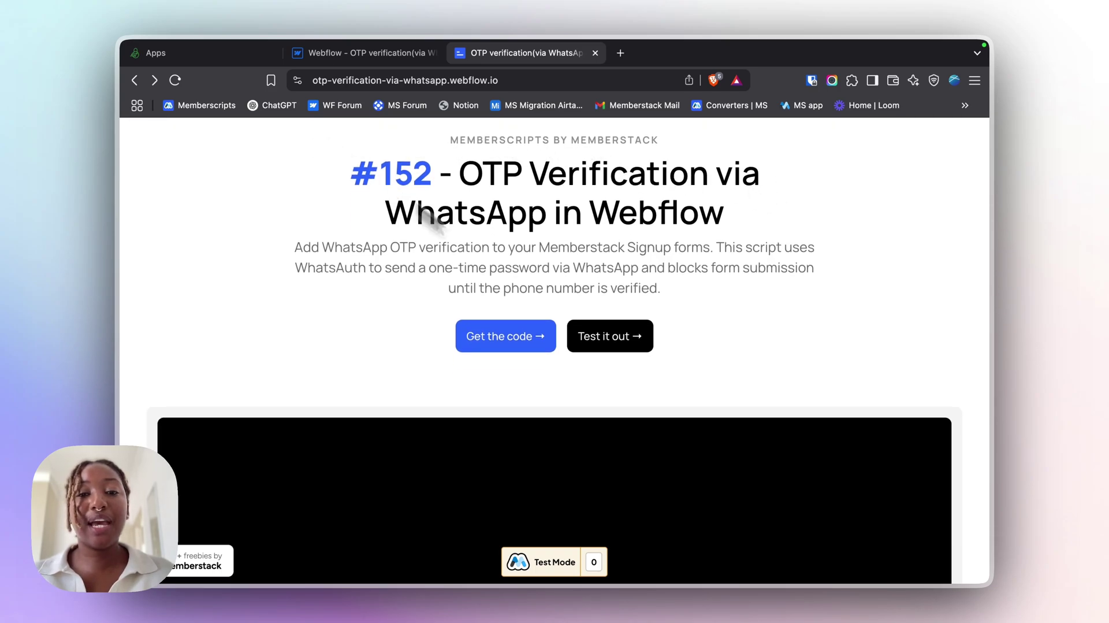
pyautogui.click(621, 346)
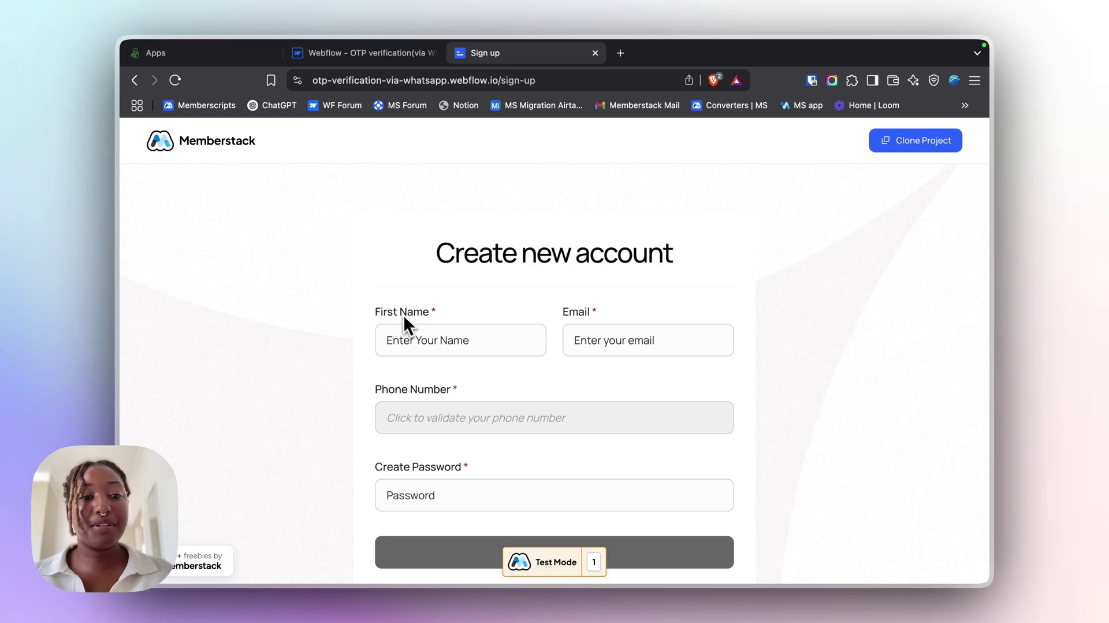
# - Autofill the First Name and Email fields from saved browser suggestions
pyautogui.click(532, 351)
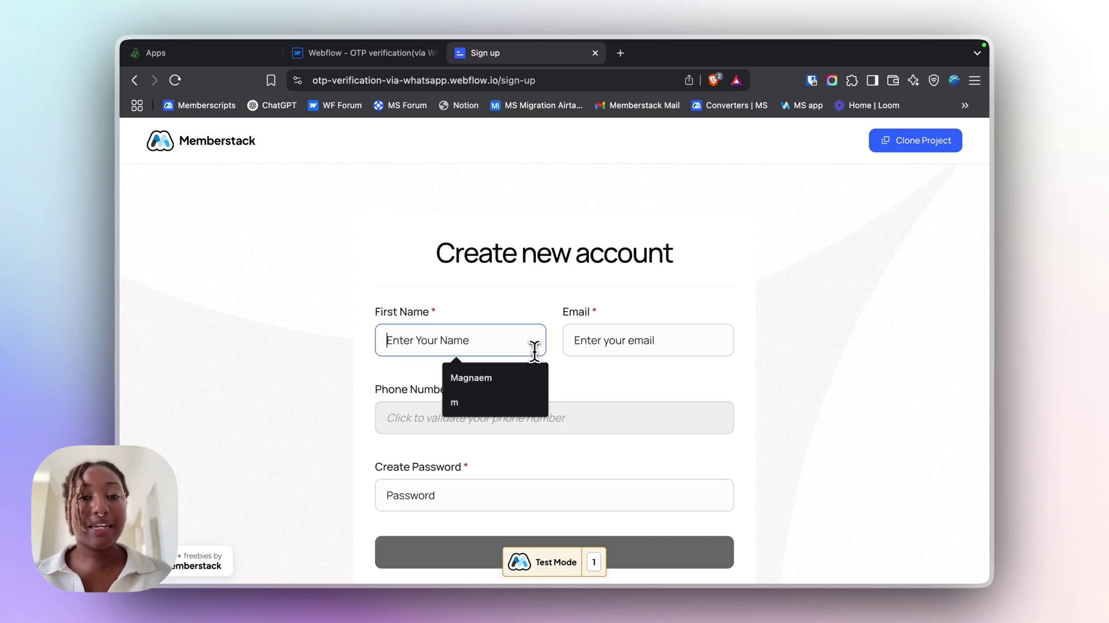
pyautogui.click(510, 372)
pyautogui.click(587, 345)
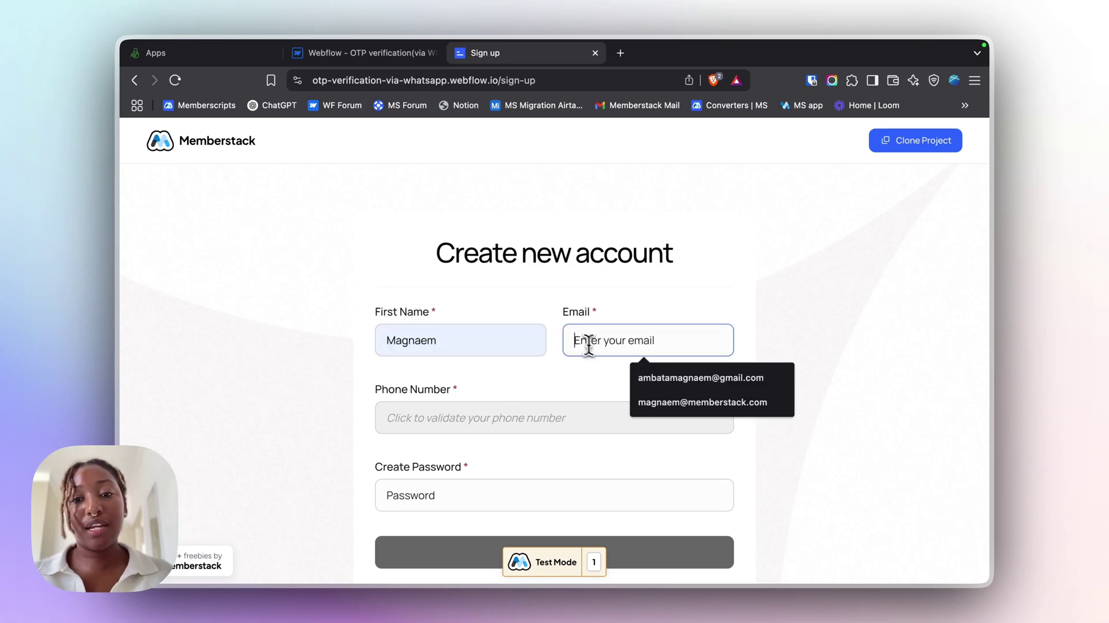
pyautogui.click(670, 404)
# - Verify the phone number through the WhatsApp modal and enter the account password
pyautogui.scroll(-2, 586, 452)
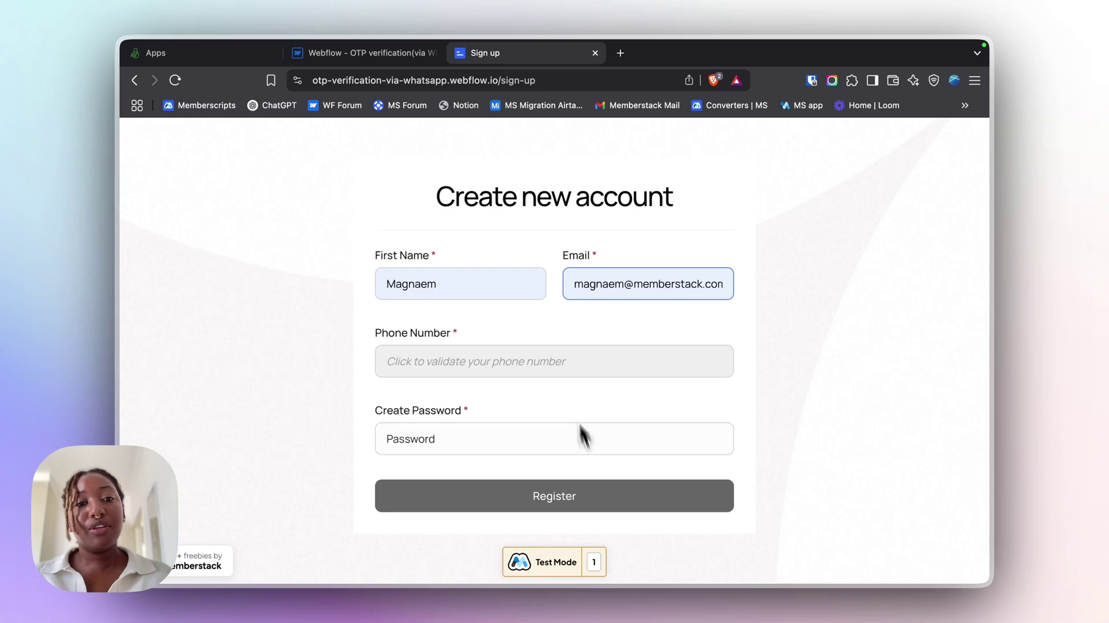
pyautogui.click(570, 375)
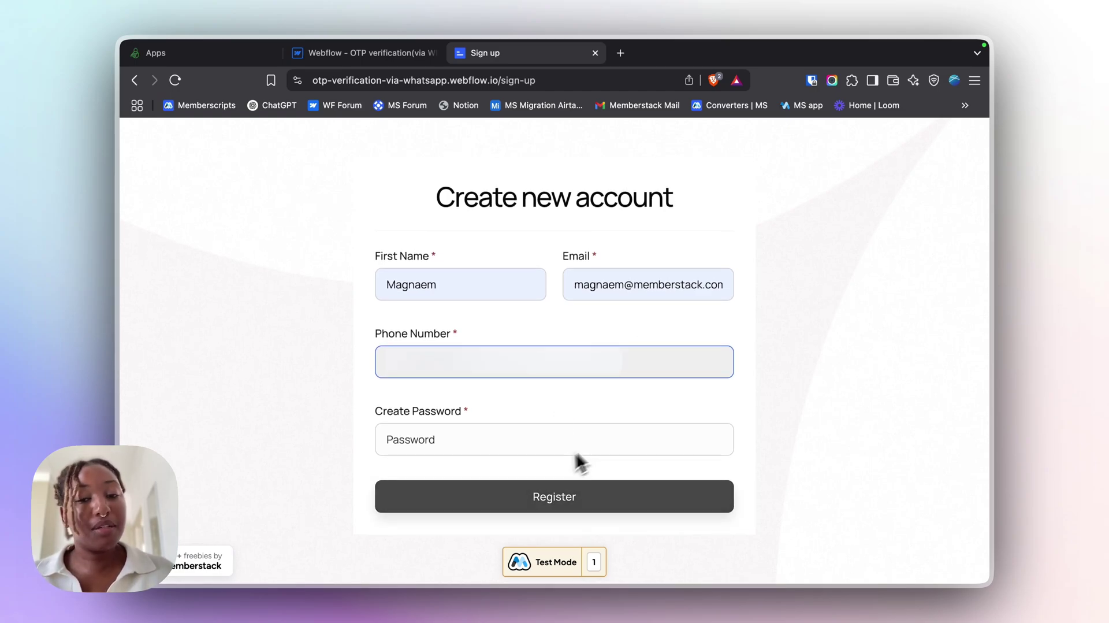
pyautogui.click(605, 428)
pyautogui.write('••')
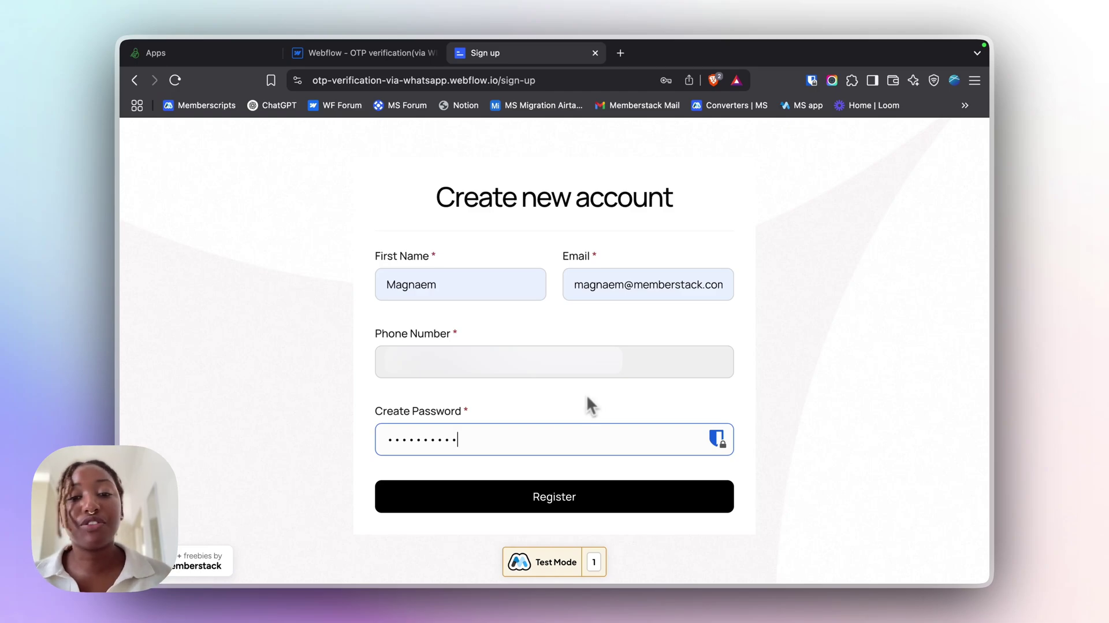
# - Register, dismiss the Bitwarden save prompt, view the Success page, then switch to WhatsAuth Apps
pyautogui.click(567, 494)
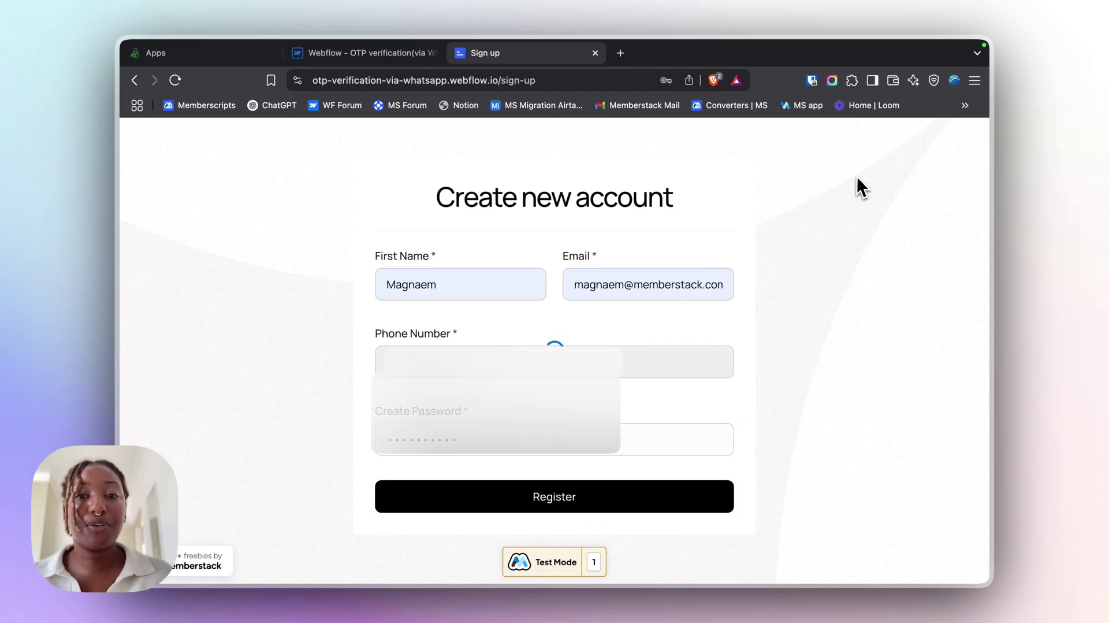
pyautogui.click(959, 140)
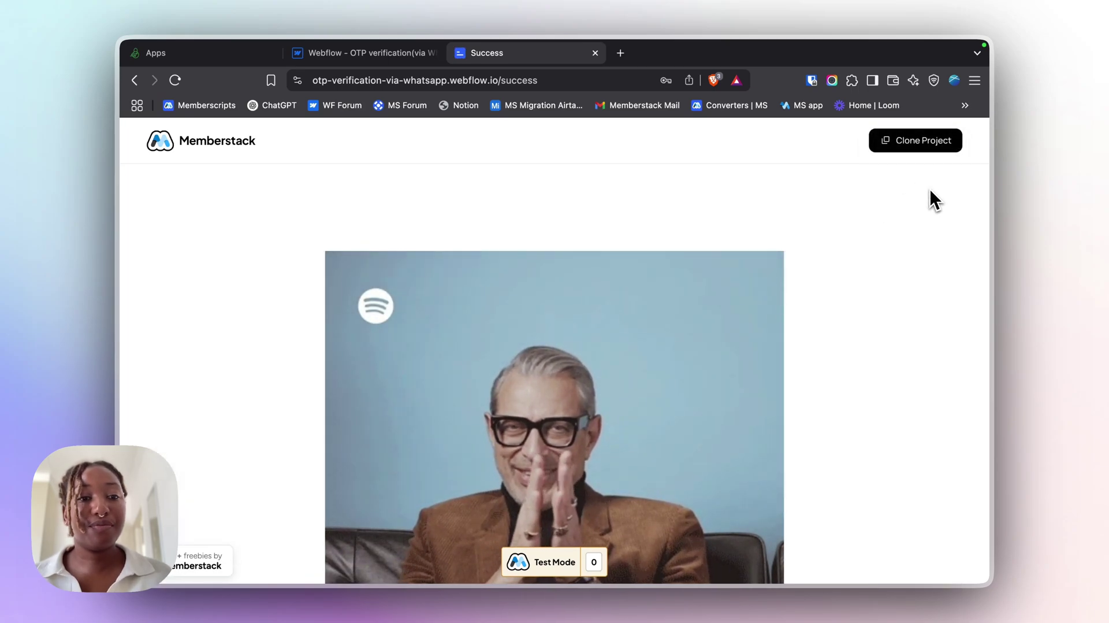
pyautogui.scroll(-5, 930, 189)
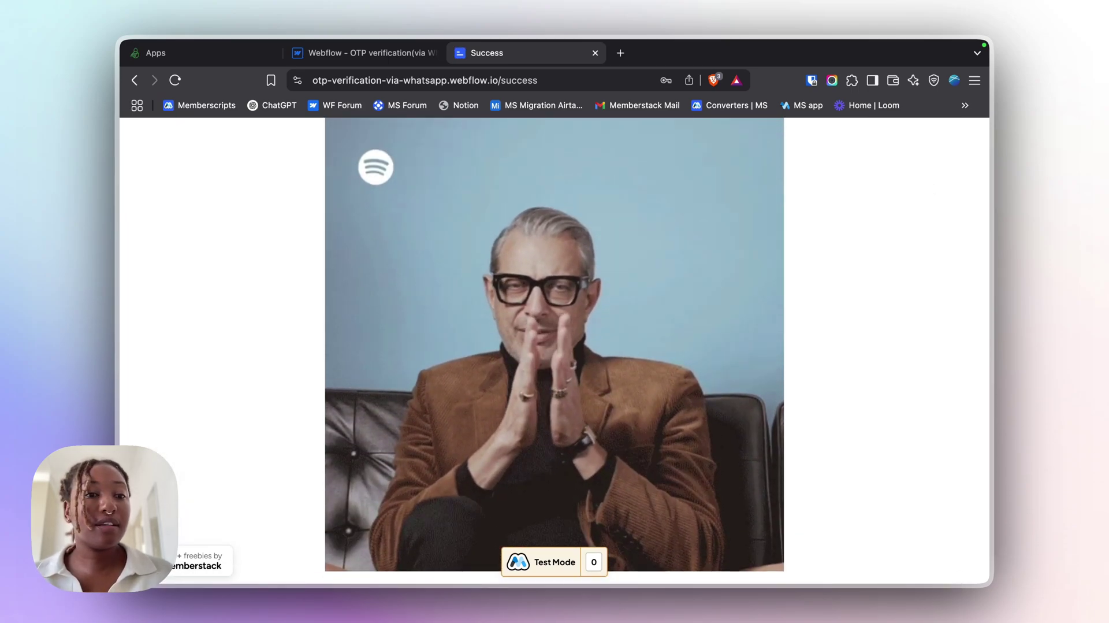
pyautogui.scroll(5, 800, 212)
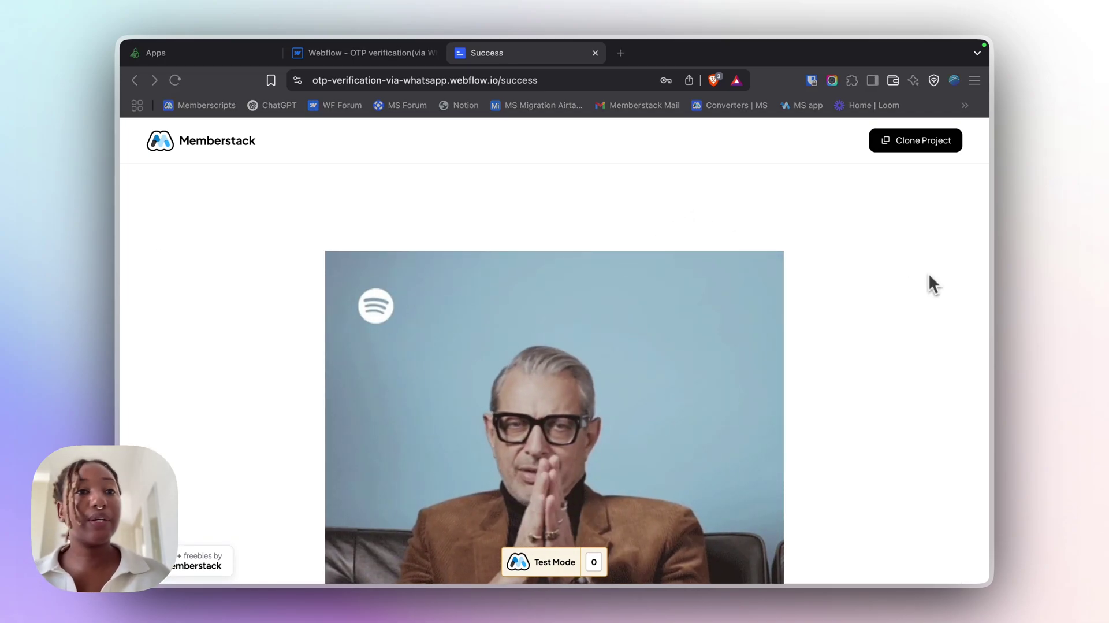
pyautogui.click(187, 61)
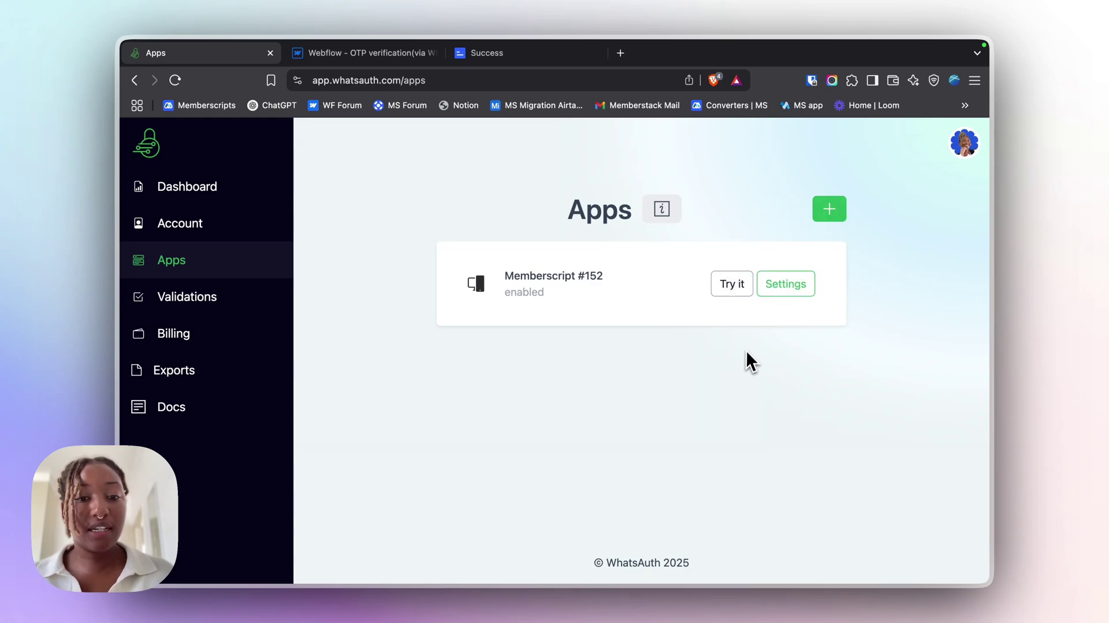
pyautogui.click(733, 284)
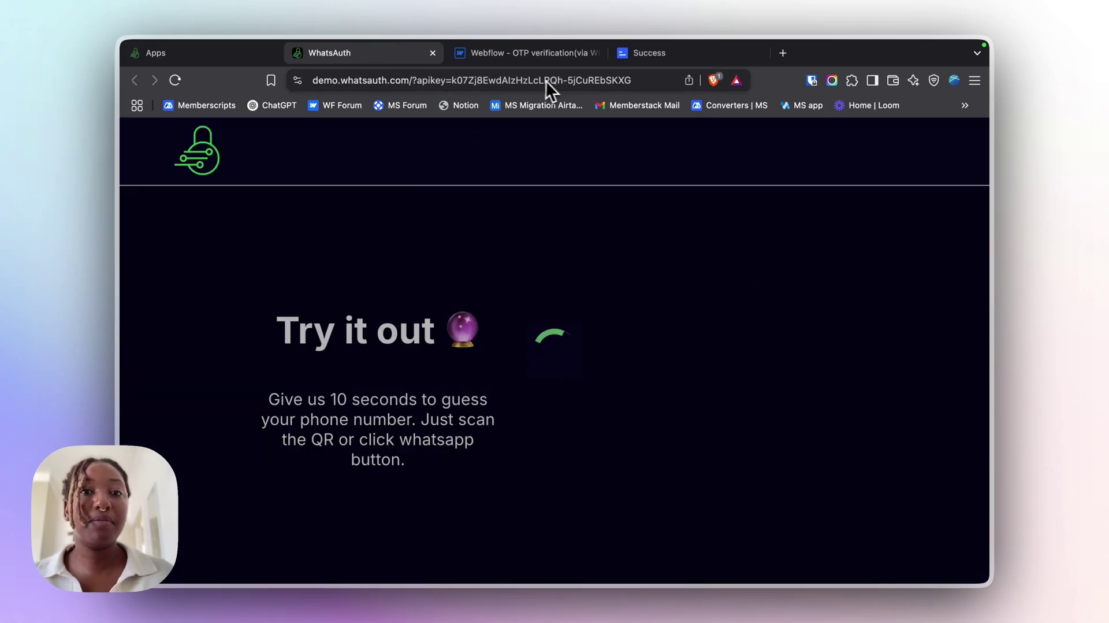
pyautogui.moveTo(635, 81); pyautogui.dragTo(454, 80)
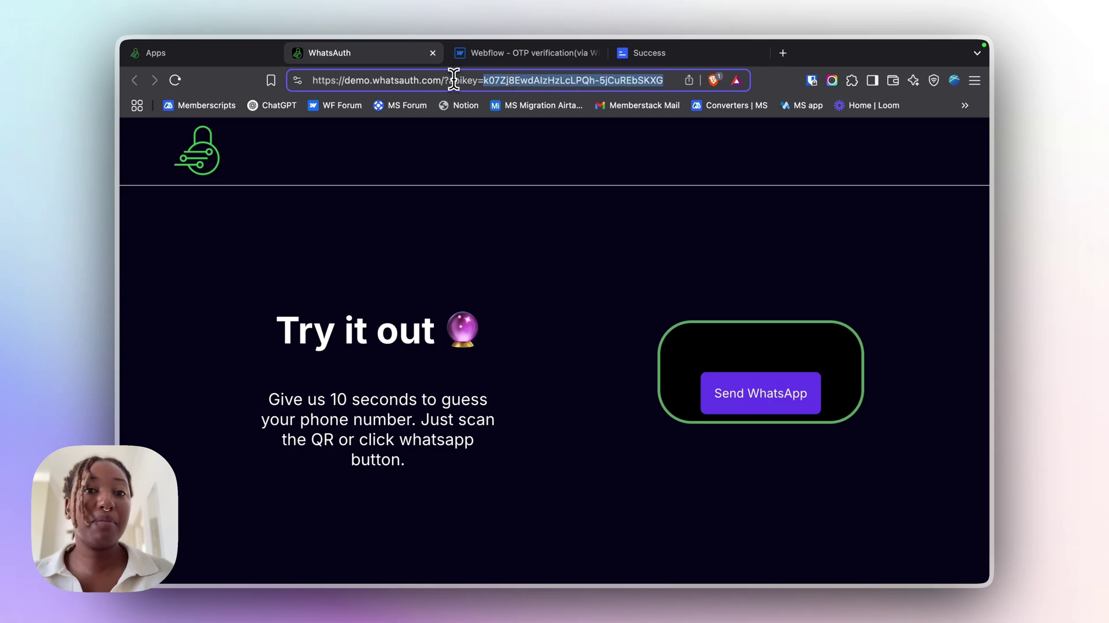
pyautogui.click(446, 178)
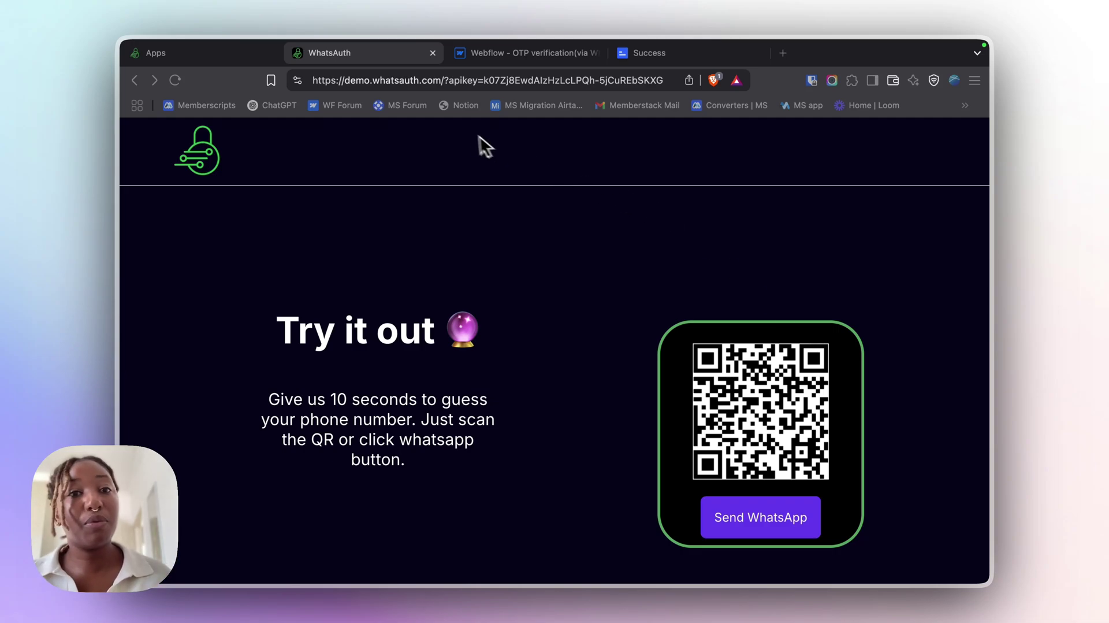
pyautogui.click(434, 54)
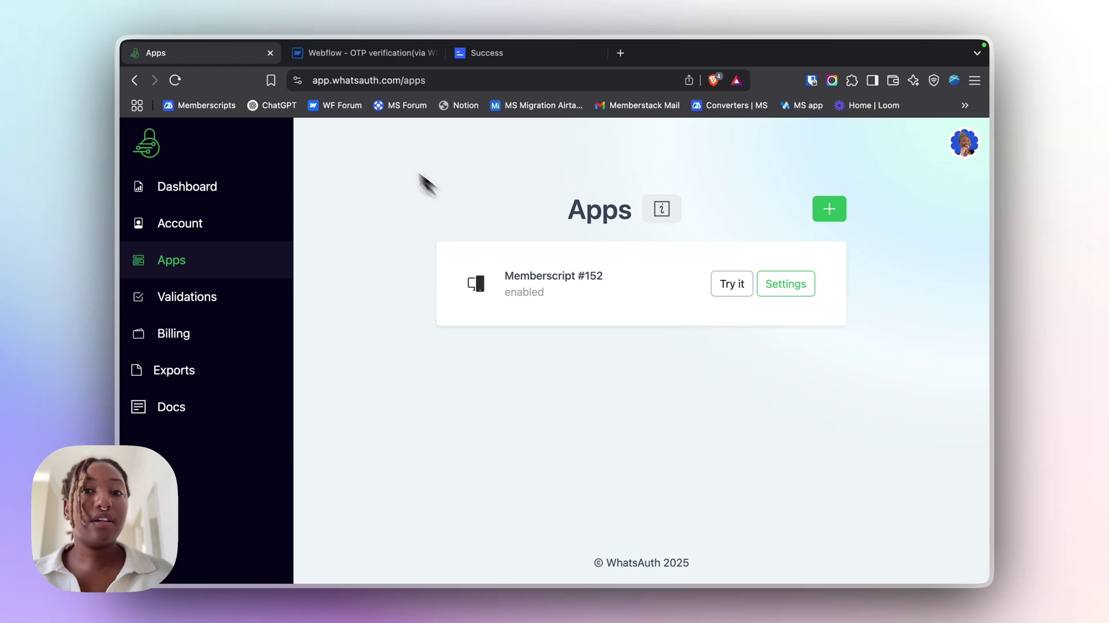
# - Return to the Webflow designer and open the Sign up page's settings from the Pages panel
pyautogui.click(363, 53)
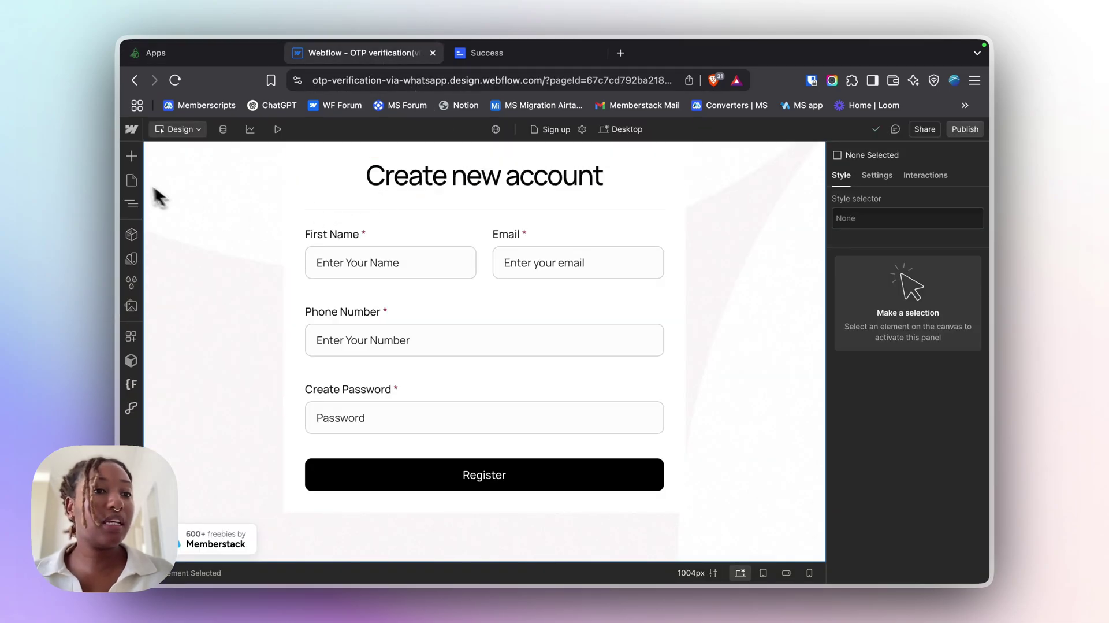
pyautogui.click(132, 180)
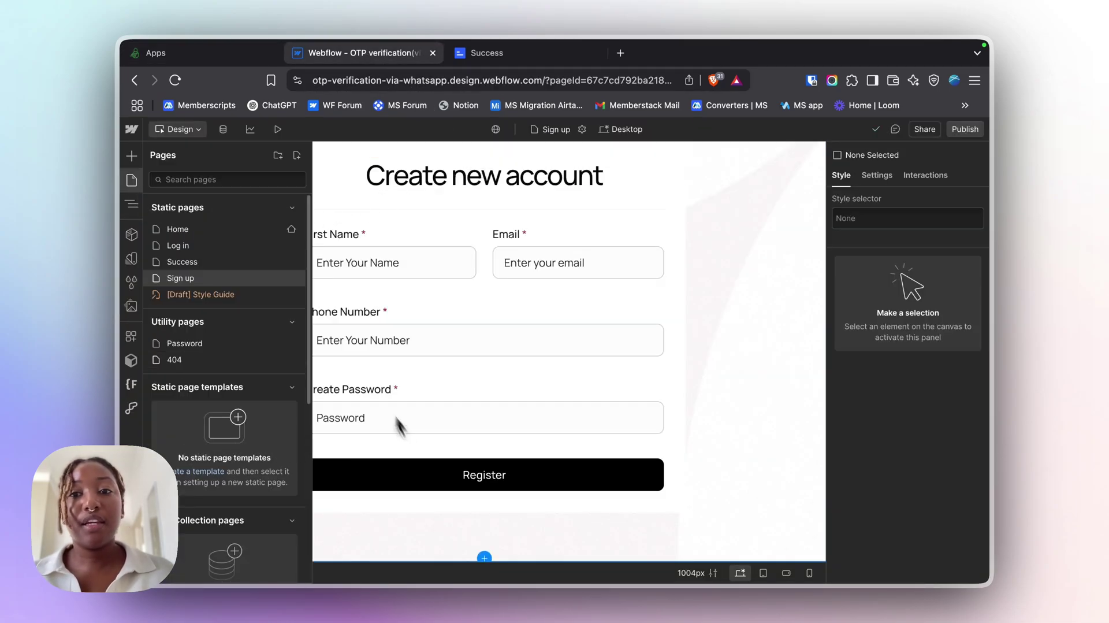
pyautogui.moveTo(286, 262)
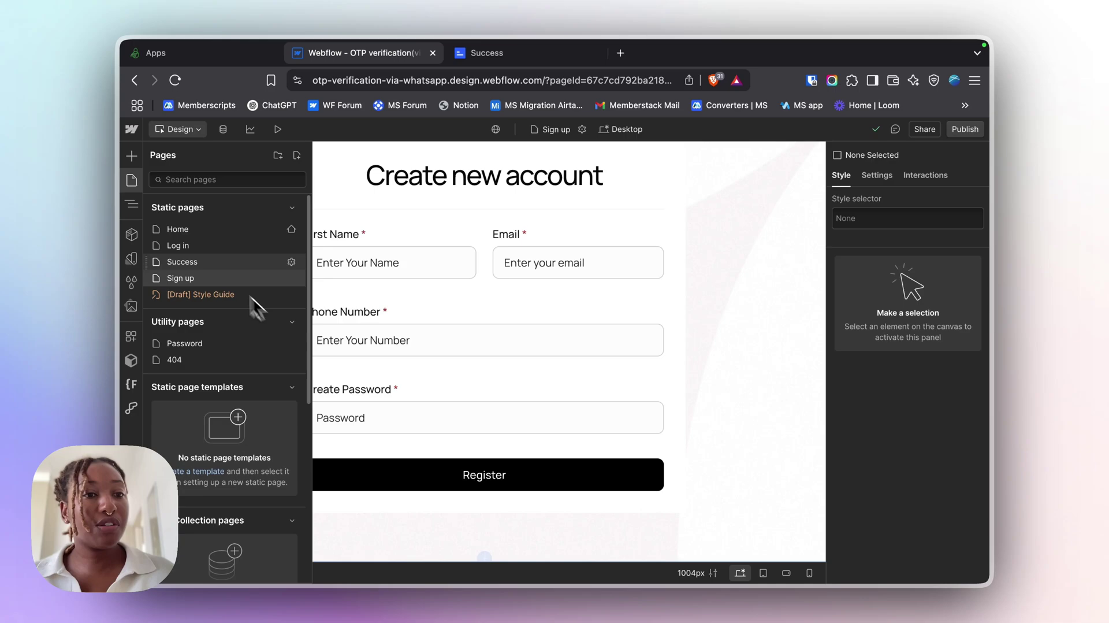
pyautogui.click(293, 280)
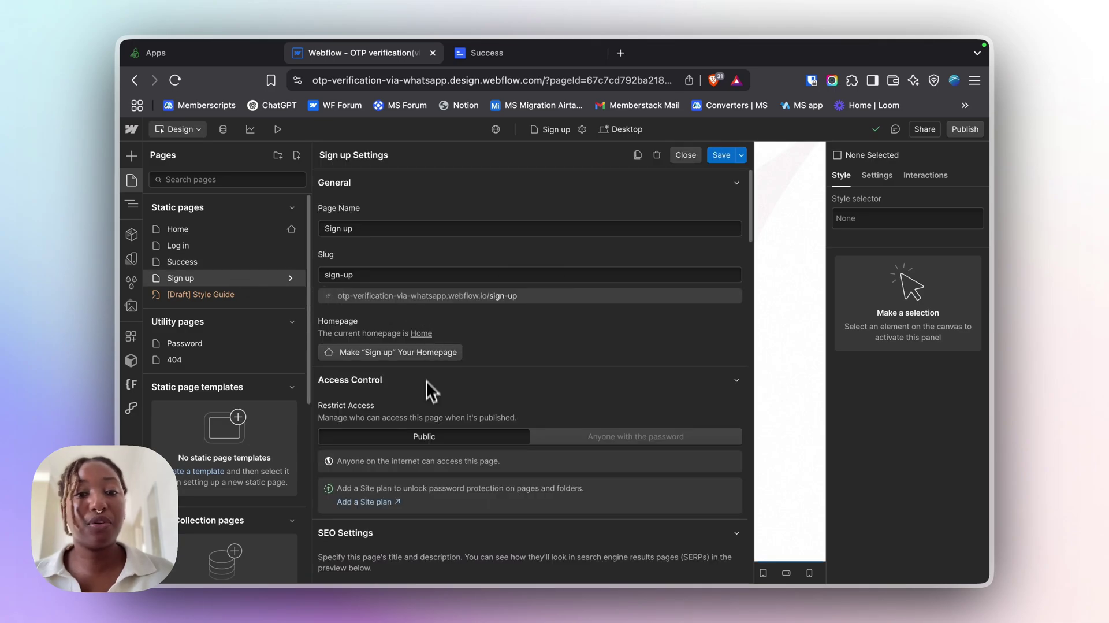
# - Review the WhatsAuth script Inside <head> and the MemberScript #152 code Before </body>
pyautogui.scroll(-15, 368, 397)
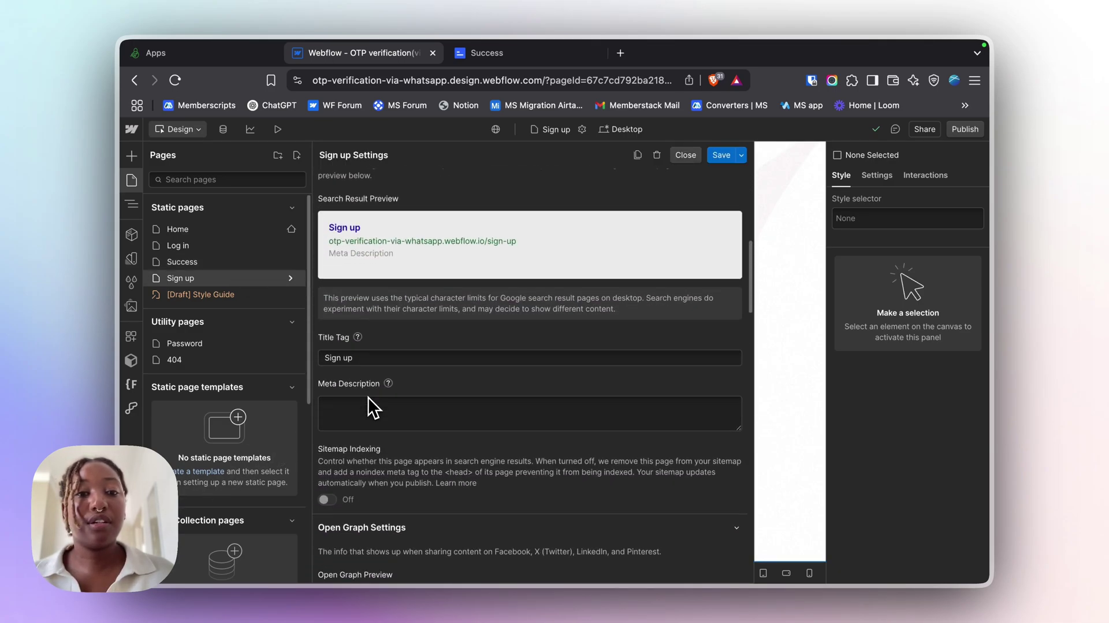
pyautogui.scroll(-10, 368, 396)
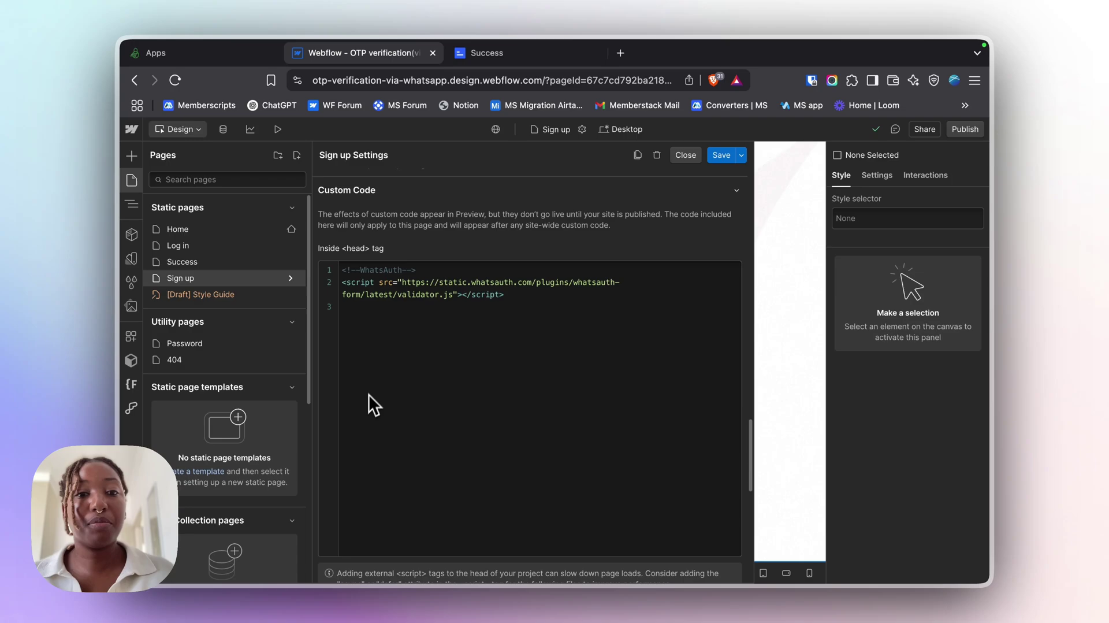
pyautogui.click(426, 310)
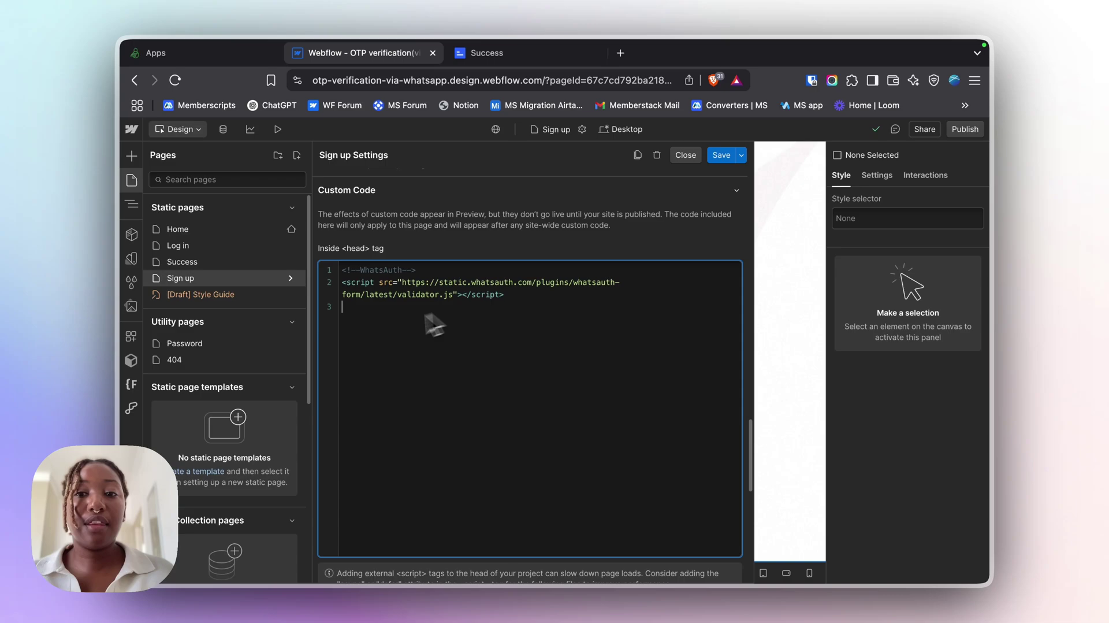
pyautogui.scroll(-5, 380, 327)
pyautogui.scroll(-5, 380, 328)
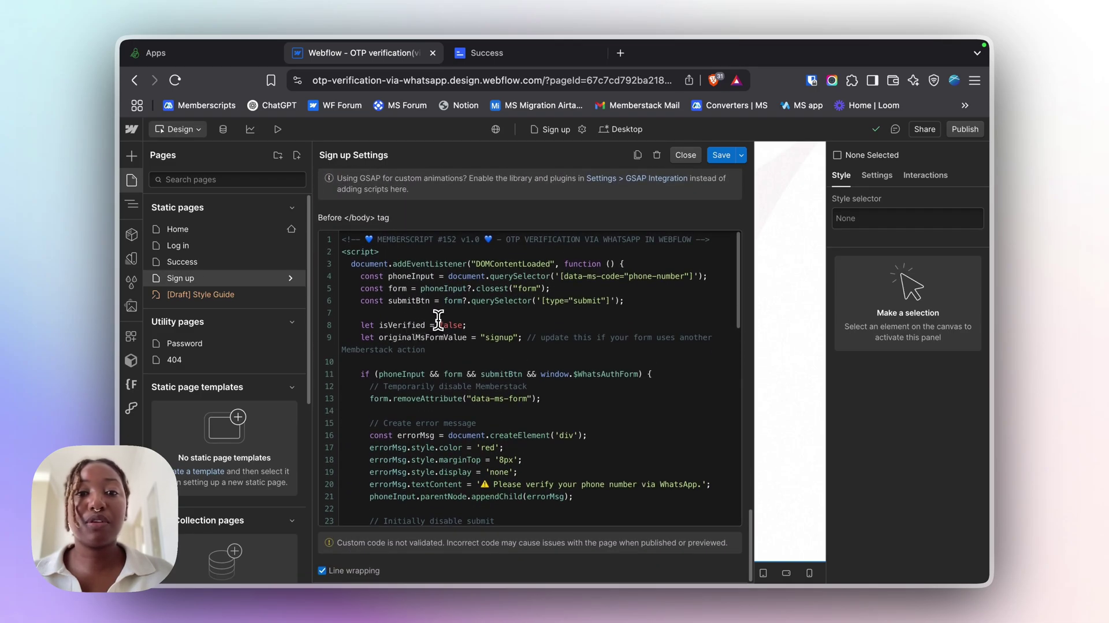
pyautogui.click(439, 318)
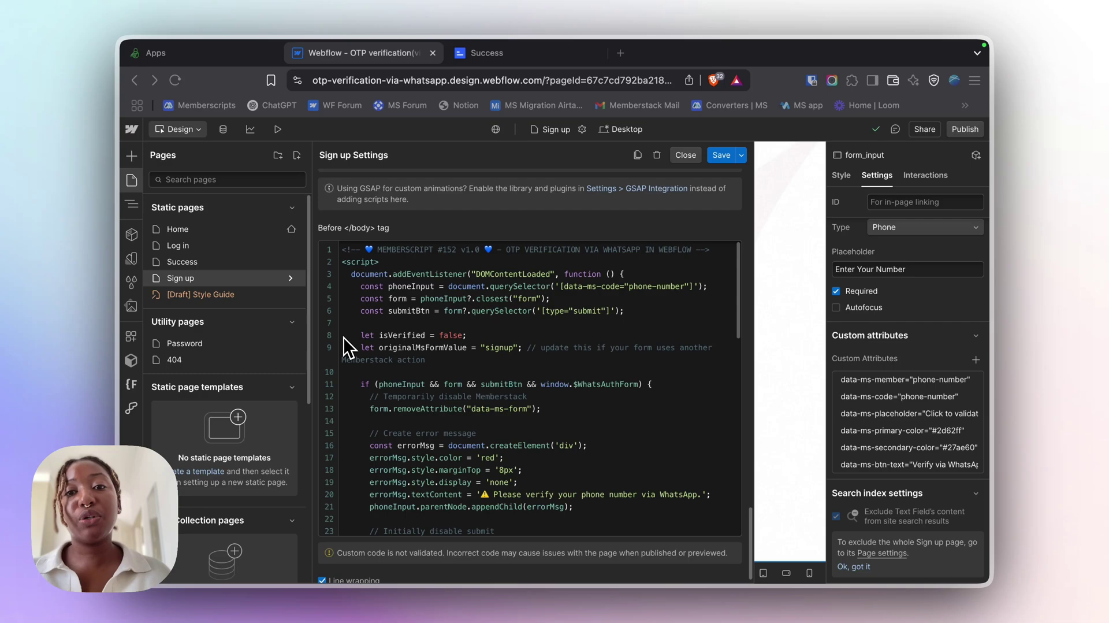
pyautogui.click(126, 177)
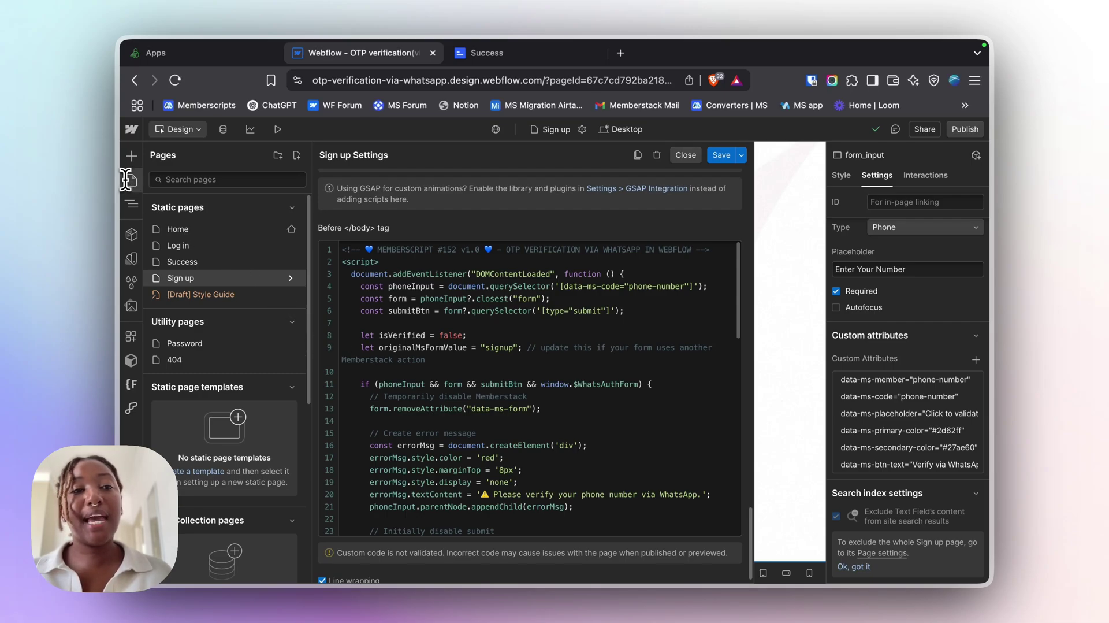
# - Close Page Settings and inspect the phone input's data-ms-code and data-ms-placeholder attributes
pyautogui.click(128, 180)
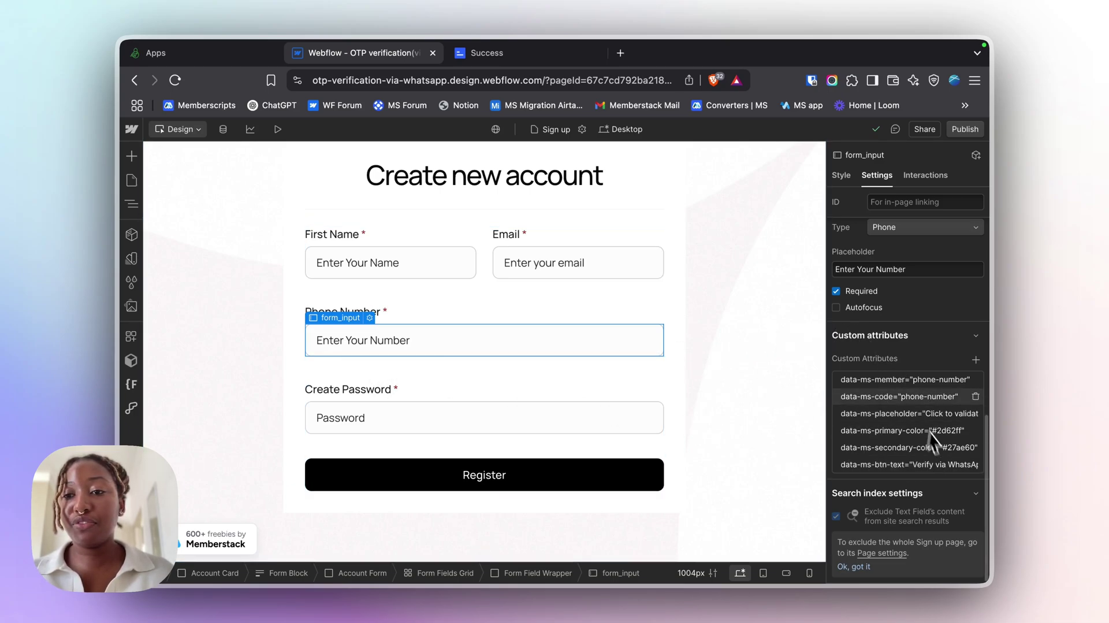
pyautogui.click(902, 396)
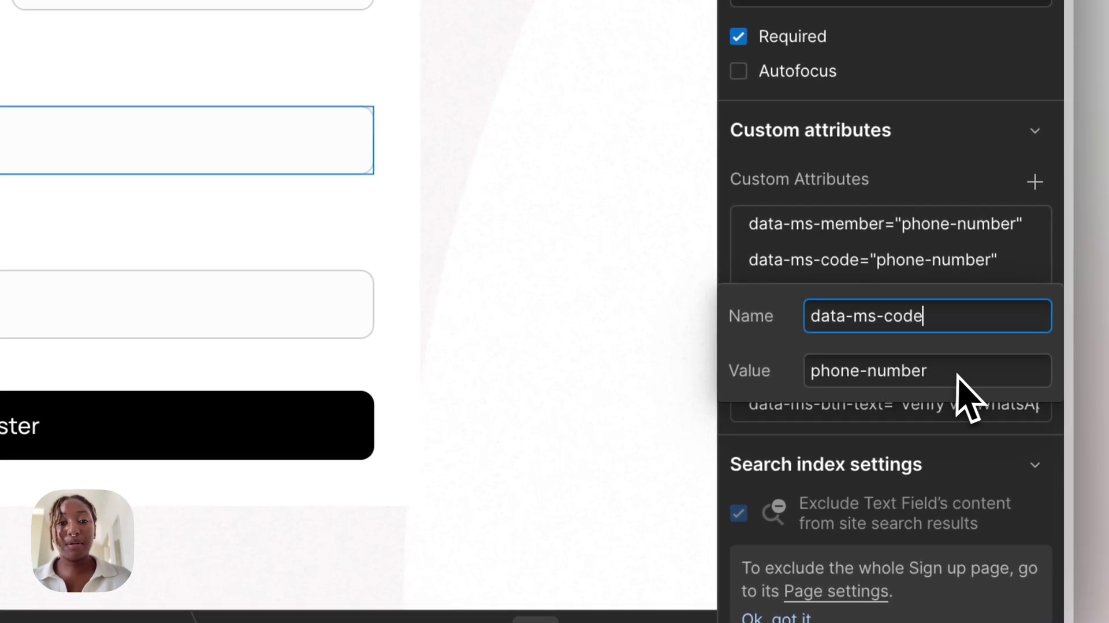
pyautogui.click(891, 193)
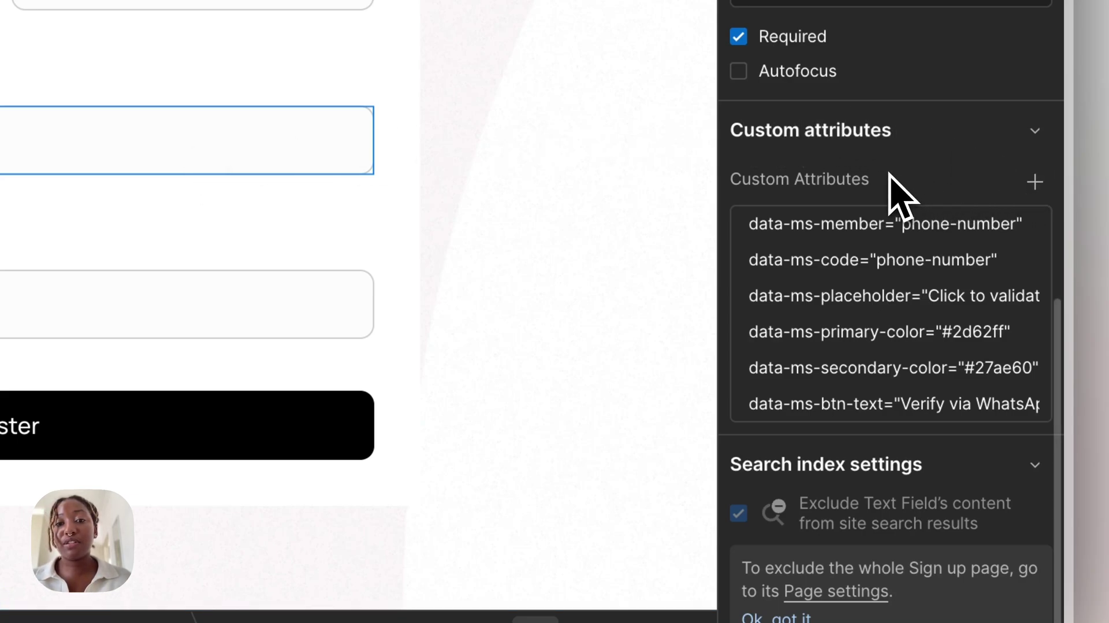
pyautogui.click(877, 299)
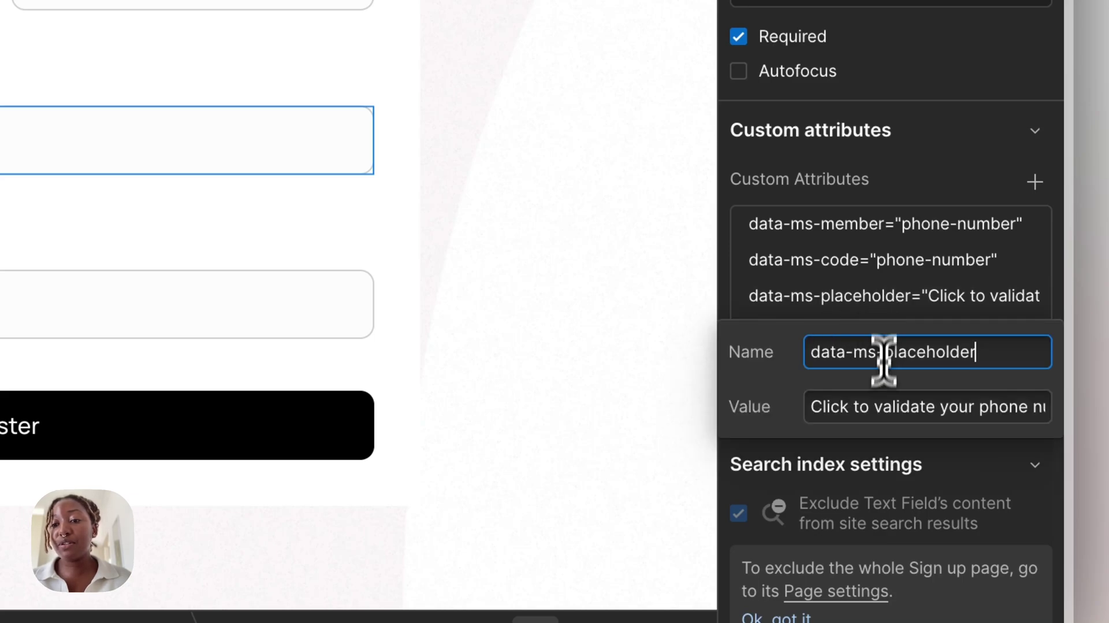
pyautogui.click(875, 398)
pyautogui.moveTo(874, 399); pyautogui.dragTo(1021, 399)
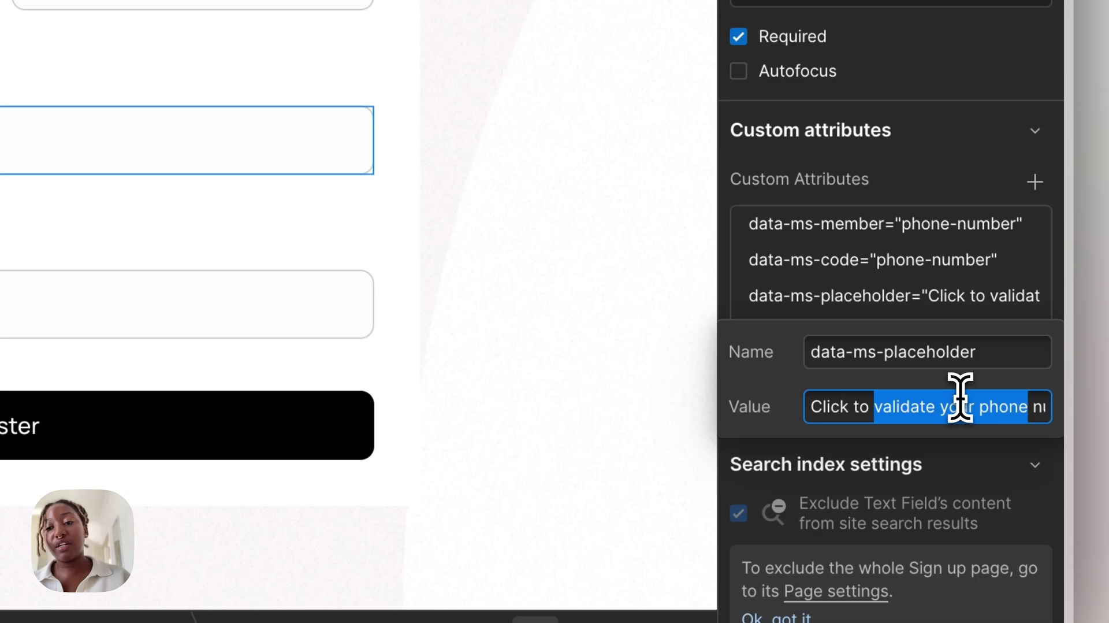
pyautogui.click(883, 254)
# - Inspect data-ms-primary-color #2d62ff, secondary-color #27ae60 and btn-text 'Verify via WhatsApp'
pyautogui.click(879, 332)
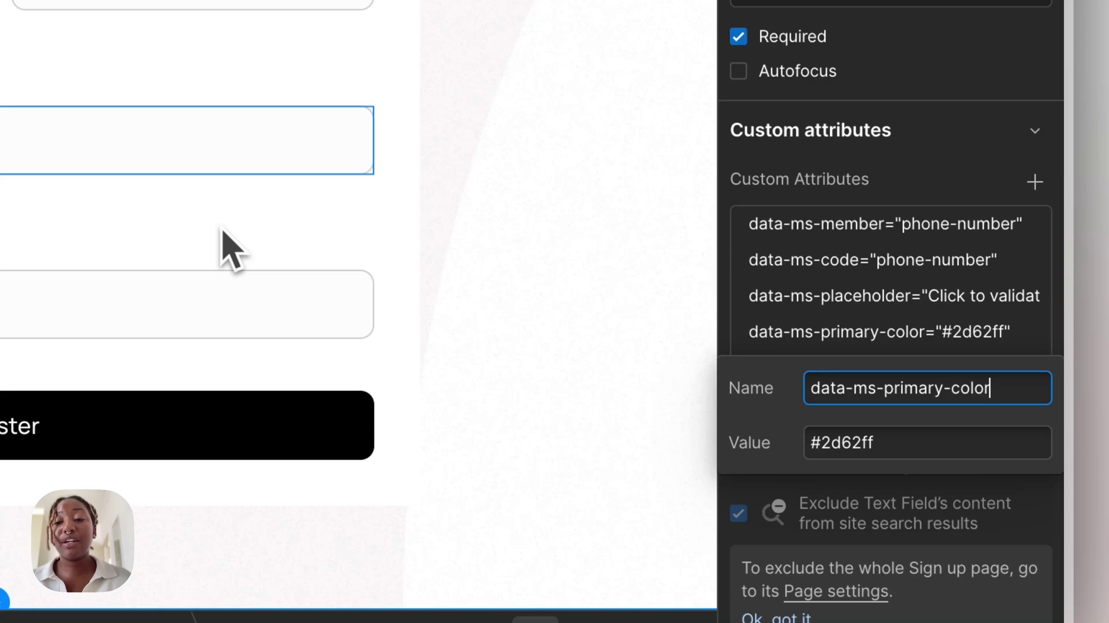
pyautogui.click(742, 210)
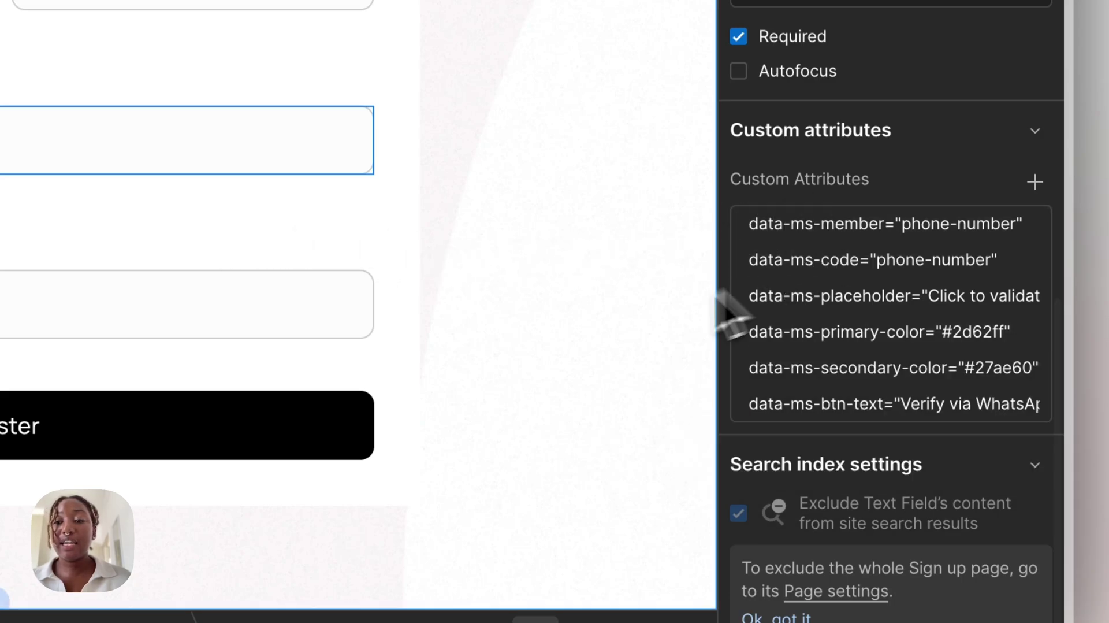
pyautogui.click(892, 364)
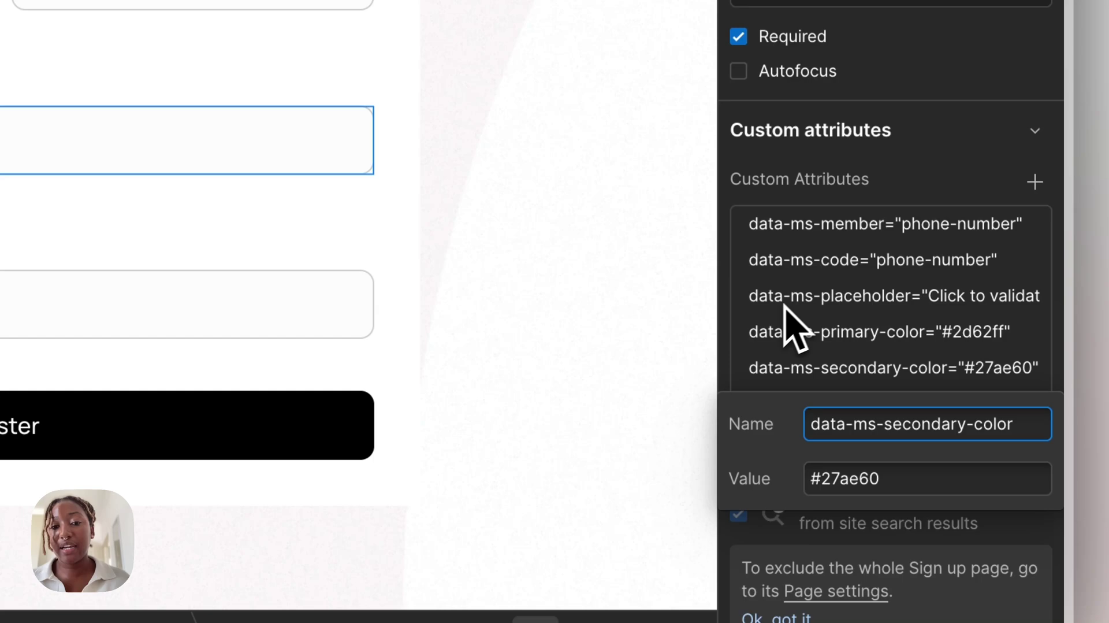
pyautogui.click(854, 289)
pyautogui.click(854, 407)
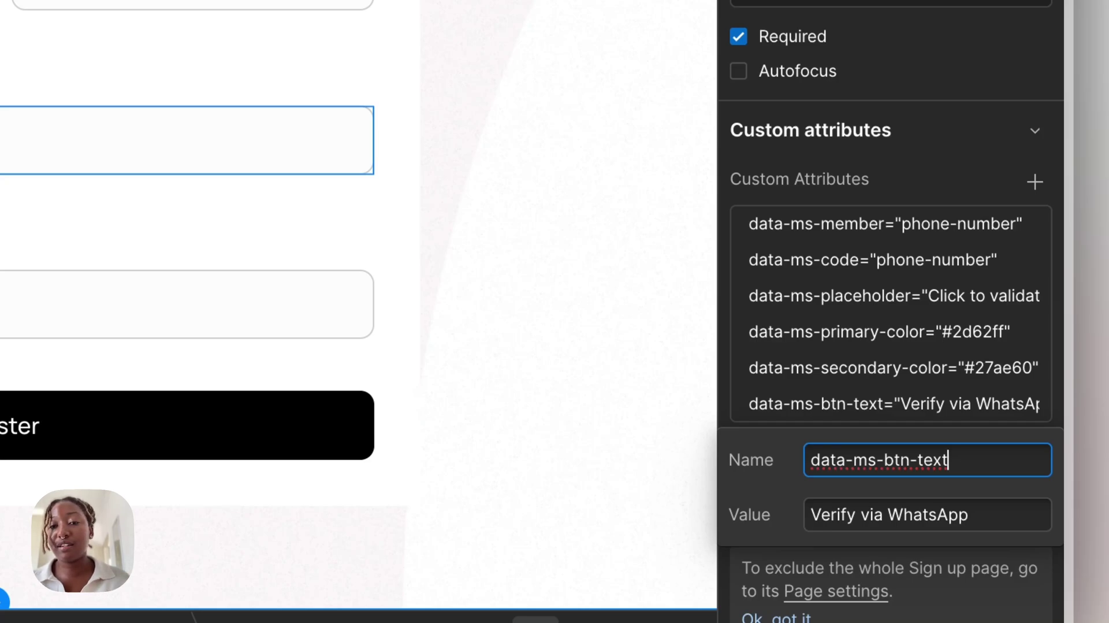
# - Close the btn-text attribute editor and reopen the Sign up page settings
pyautogui.press('Return')
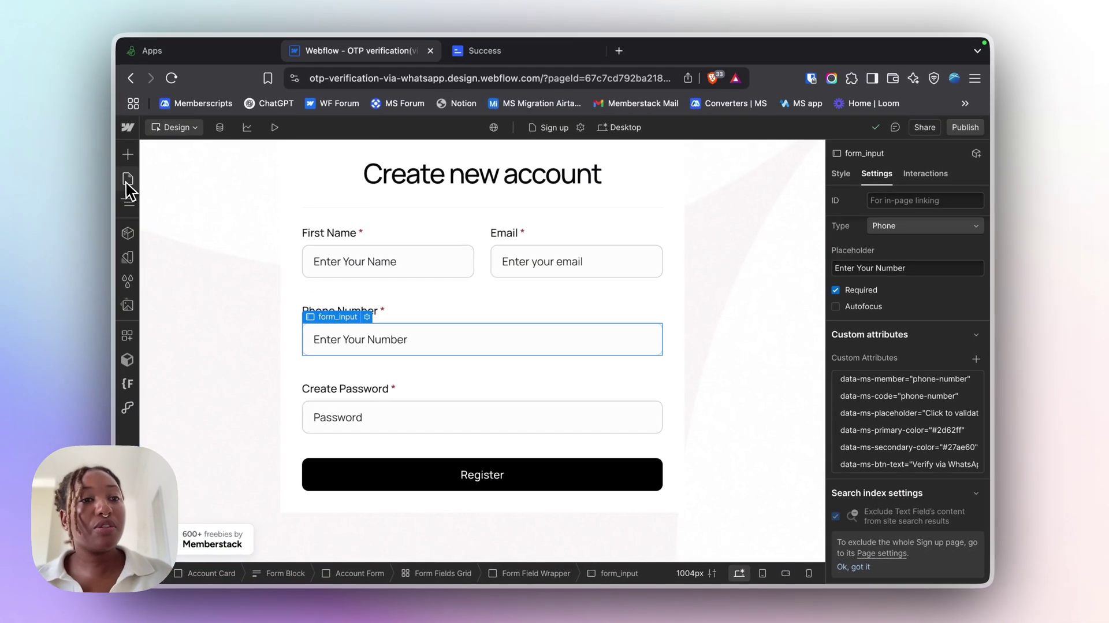
pyautogui.click(127, 182)
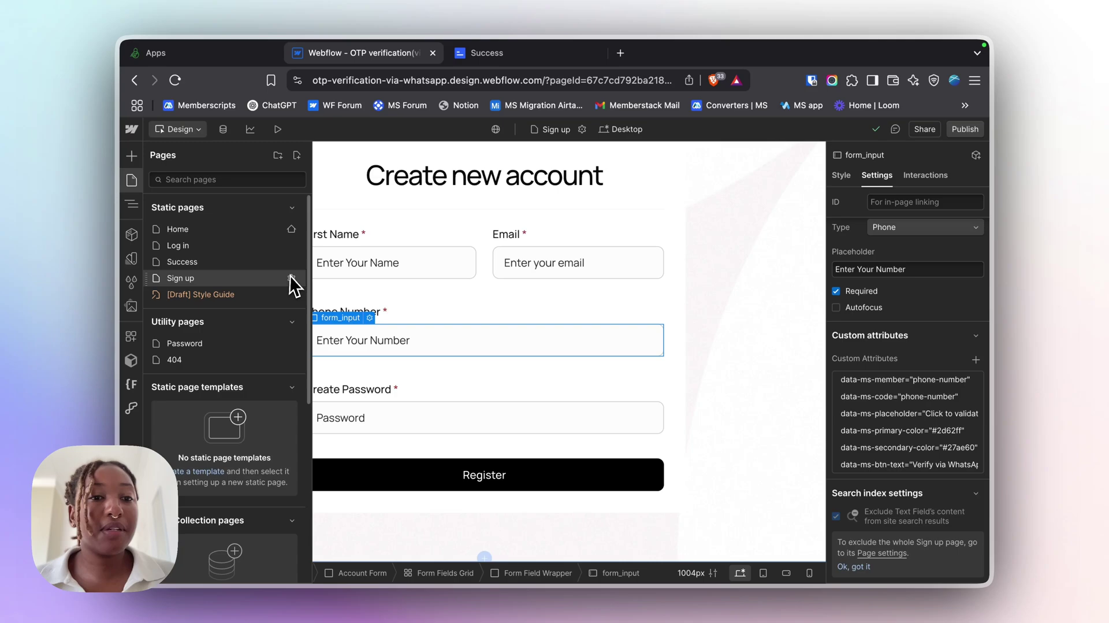
pyautogui.click(290, 278)
# - Read through the Before </body> script that initializes WhatsAuth from the phone field's data-ms attributes
pyautogui.scroll(-10, 559, 376)
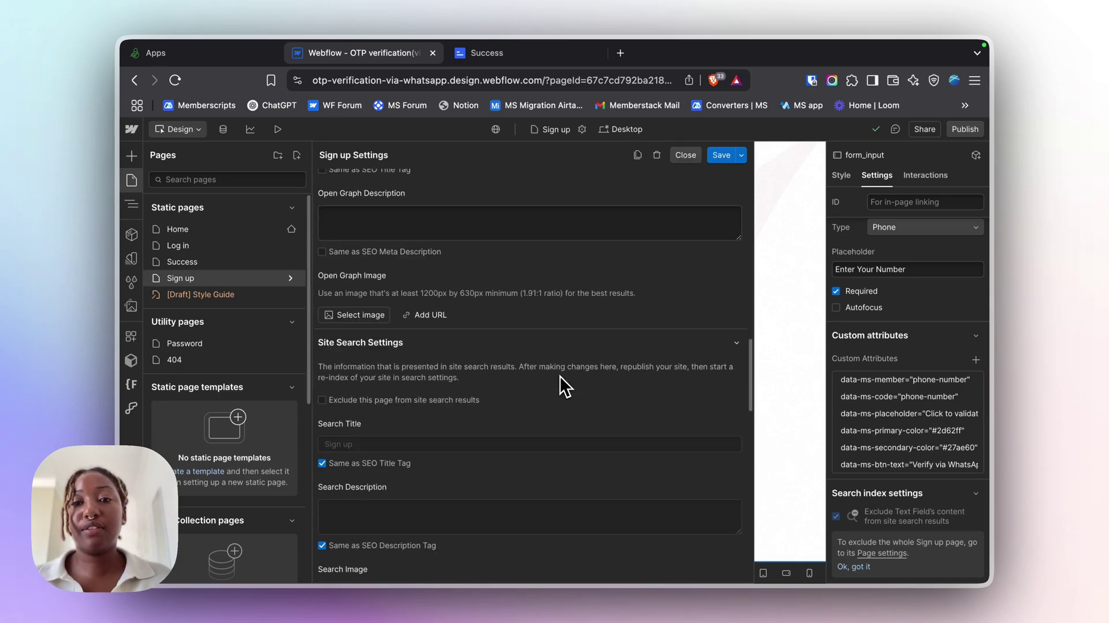
pyautogui.scroll(-15, 559, 376)
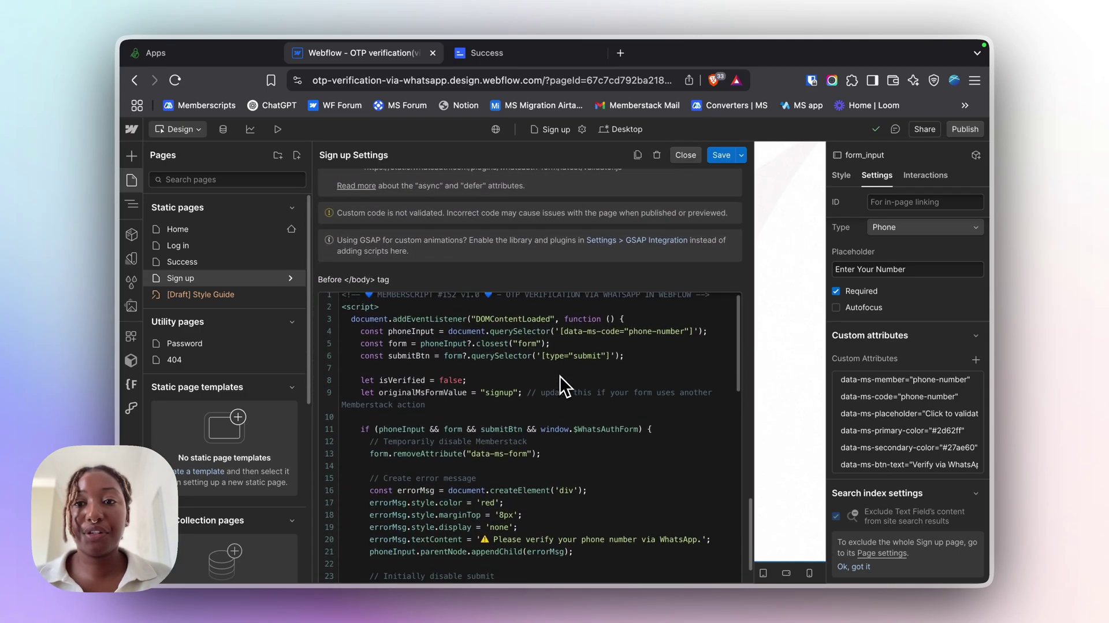
pyautogui.scroll(-3, 560, 376)
pyautogui.scroll(2, 559, 375)
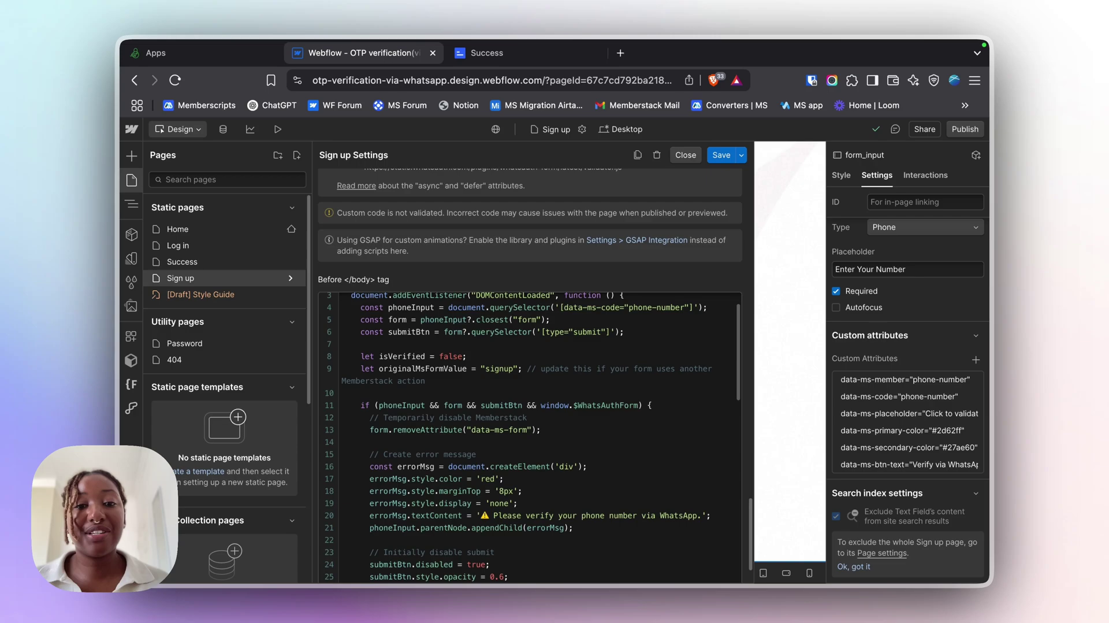
pyautogui.scroll(-5, 570, 338)
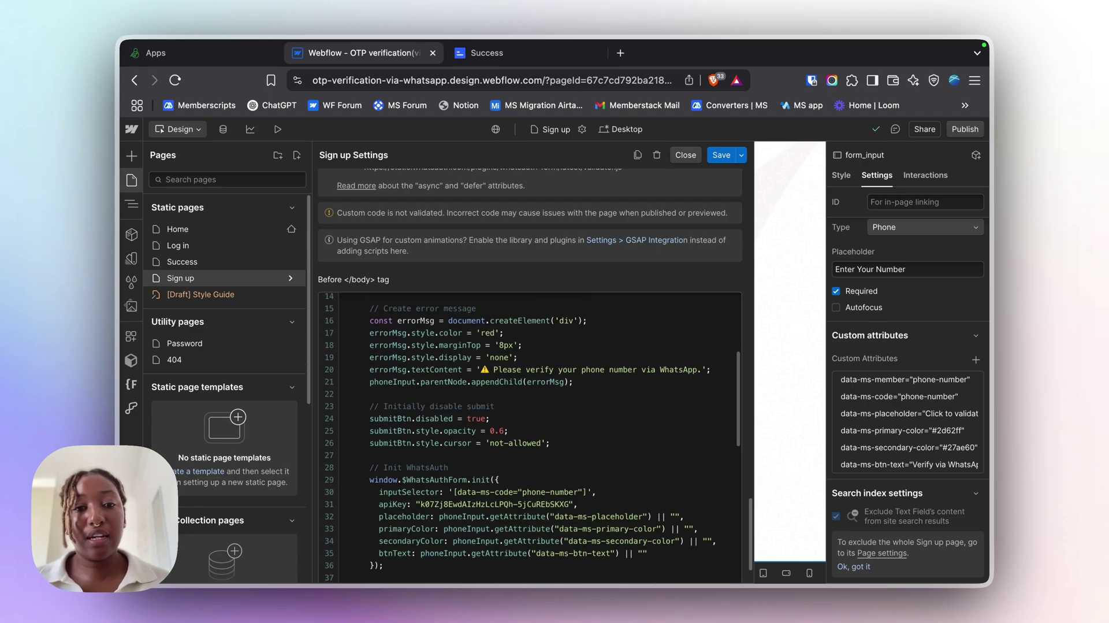
pyautogui.scroll(1, 530, 437)
pyautogui.scroll(-5, 516, 338)
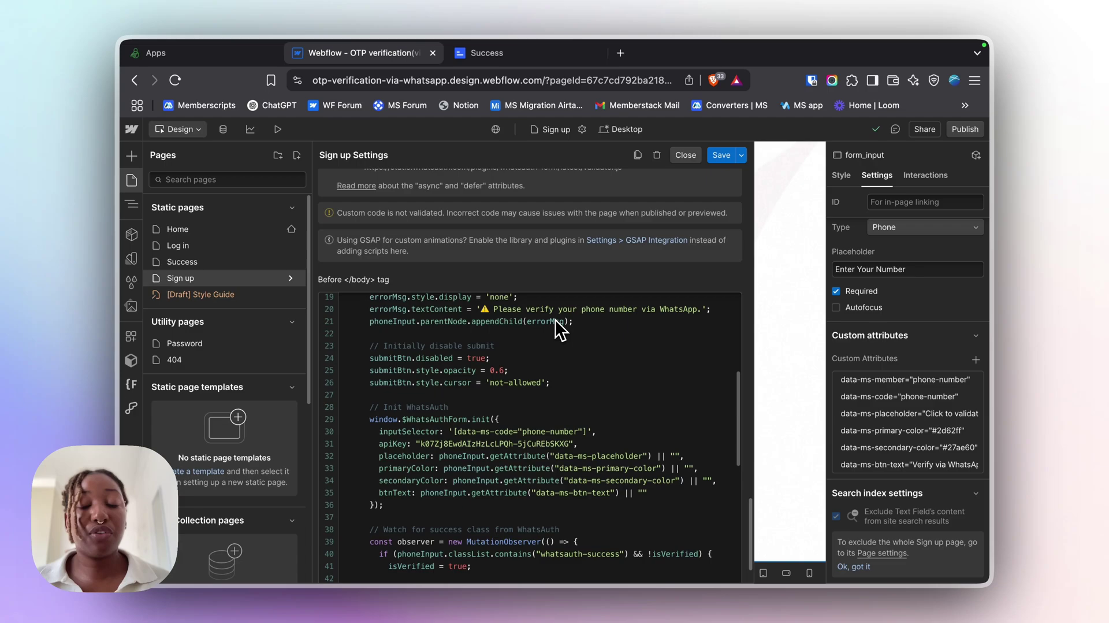
pyautogui.scroll(-5, 614, 379)
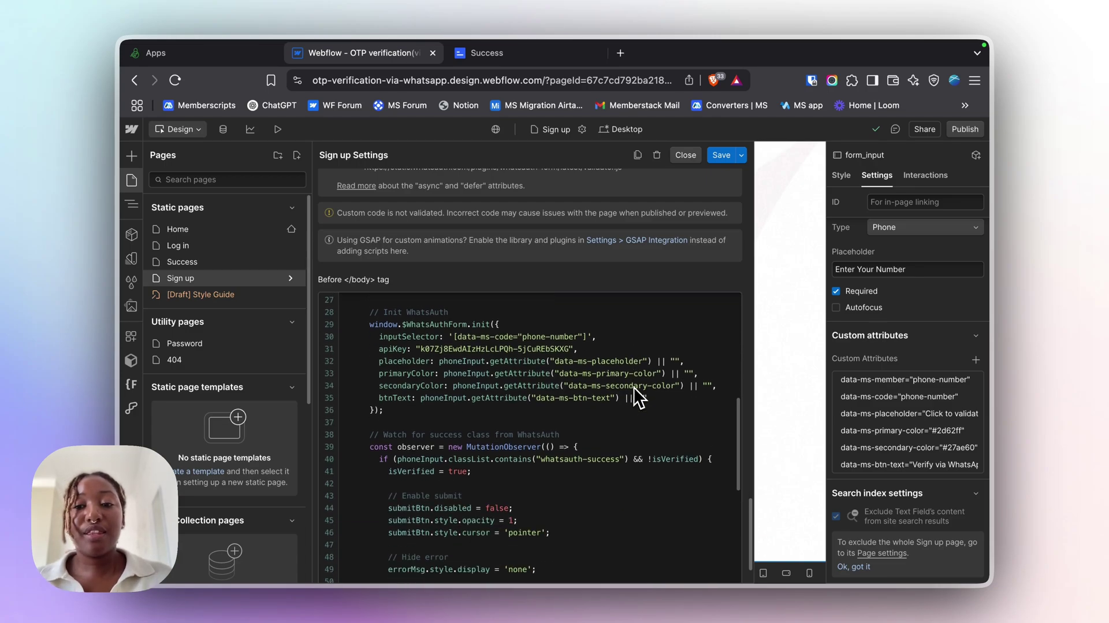